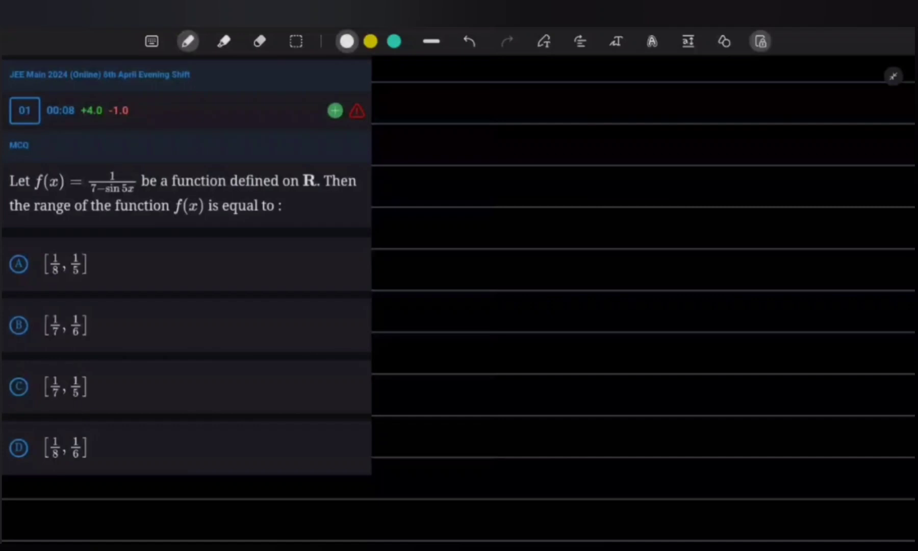
# Handwrite an underlined 'Sol' heading with 'w.k.T' beside it
pyautogui.moveTo(391, 80)
pyautogui.mouseDown()
pyautogui.moveTo(376, 98)
pyautogui.moveTo(428, 89)
pyautogui.mouseUp()
pyautogui.click(422, 96)
pyautogui.moveTo(378, 107); pyautogui.dragTo(422, 103)
pyautogui.moveTo(382, 113)
pyautogui.mouseDown()
pyautogui.moveTo(484, 90)
pyautogui.moveTo(510, 102)
pyautogui.moveTo(535, 82)
pyautogui.mouseUp()
pyautogui.click(489, 96)
pyautogui.moveTo(528, 85)
pyautogui.mouseDown()
pyautogui.moveTo(529, 139)
pyautogui.moveTo(583, 138)
pyautogui.mouseUp()
# Write the bound −1 ≤ sin x ≤ 1 below the heading
pyautogui.click(550, 125)
pyautogui.moveTo(582, 126)
pyautogui.mouseDown()
pyautogui.moveTo(574, 141)
pyautogui.moveTo(593, 136)
pyautogui.mouseUp()
pyautogui.moveTo(595, 142); pyautogui.dragTo(615, 141)
pyautogui.moveTo(523, 125); pyautogui.dragTo(508, 135)
pyautogui.moveTo(507, 140); pyautogui.dragTo(526, 140)
pyautogui.moveTo(466, 132)
pyautogui.mouseDown()
pyautogui.moveTo(488, 132)
pyautogui.moveTo(491, 141)
pyautogui.mouseUp()
pyautogui.moveTo(625, 126); pyautogui.dragTo(627, 142)
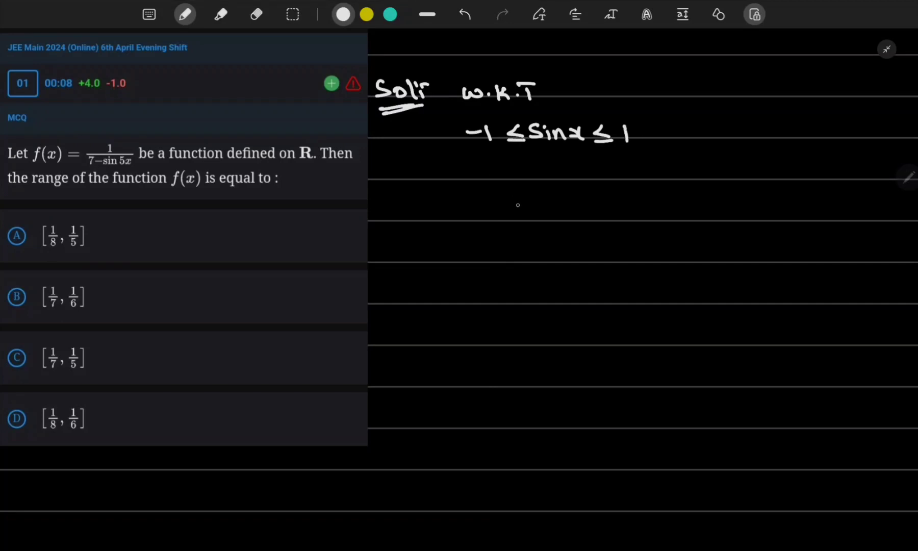
# Write −1 ≤ sin5x ≤ 1 on the next line
pyautogui.moveTo(528, 194)
pyautogui.mouseDown()
pyautogui.moveTo(515, 210)
pyautogui.moveTo(567, 212)
pyautogui.mouseUp()
pyautogui.moveTo(563, 197)
pyautogui.mouseDown()
pyautogui.moveTo(594, 211)
pyautogui.moveTo(583, 214)
pyautogui.moveTo(620, 216)
pyautogui.mouseUp()
pyautogui.moveTo(501, 195)
pyautogui.mouseDown()
pyautogui.moveTo(491, 204)
pyautogui.moveTo(507, 209)
pyautogui.mouseUp()
pyautogui.moveTo(491, 212); pyautogui.dragTo(508, 212)
pyautogui.moveTo(450, 204); pyautogui.dragTo(460, 204)
pyautogui.moveTo(466, 199); pyautogui.dragTo(478, 214)
pyautogui.moveTo(631, 212); pyautogui.dragTo(643, 216)
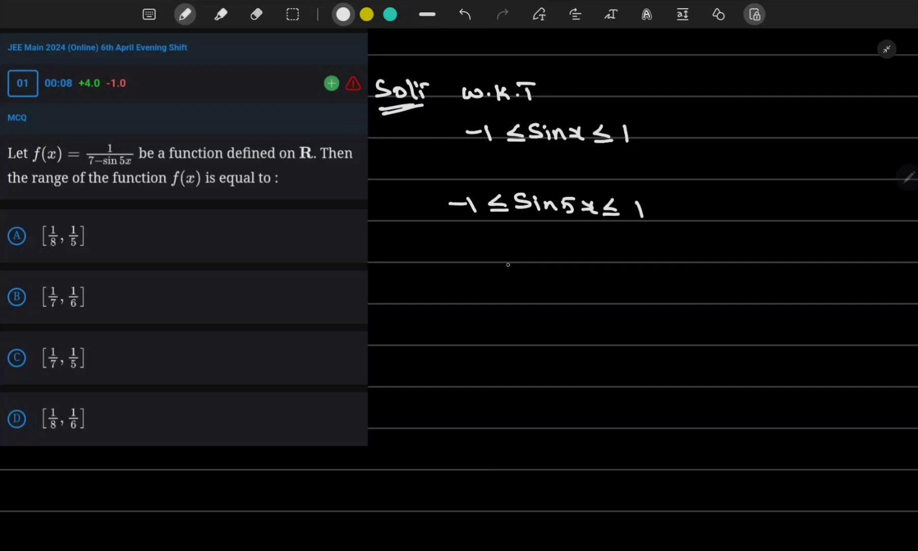
# Write the negated inequality 1 ≥ −sin5x ≥ −1 on a new line
pyautogui.moveTo(507, 265); pyautogui.dragTo(571, 275)
pyautogui.moveTo(573, 261)
pyautogui.mouseDown()
pyautogui.moveTo(600, 271)
pyautogui.moveTo(597, 278)
pyautogui.moveTo(651, 268)
pyautogui.mouseUp()
pyautogui.moveTo(655, 262); pyautogui.dragTo(660, 279)
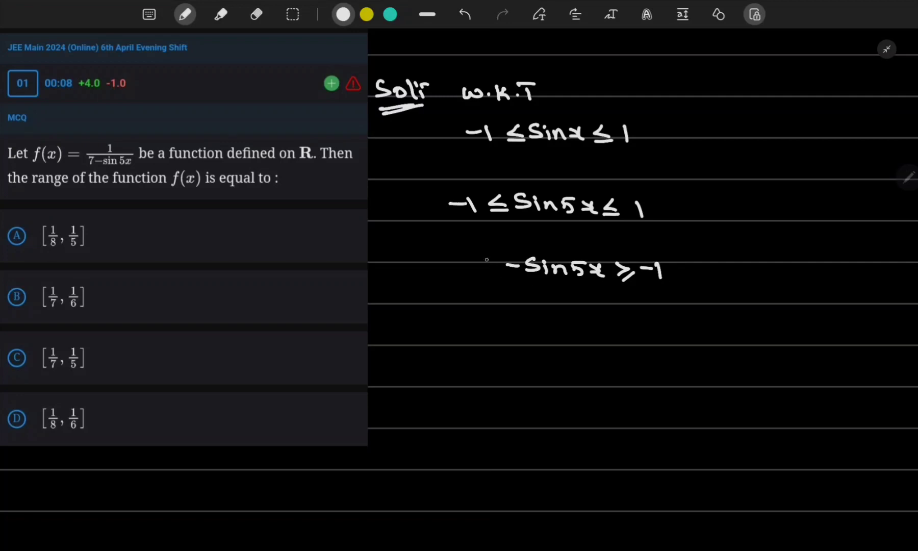
pyautogui.moveTo(484, 258)
pyautogui.mouseDown()
pyautogui.moveTo(487, 274)
pyautogui.moveTo(497, 276)
pyautogui.moveTo(464, 274)
pyautogui.mouseUp()
# Handwrite 7+1 ≥ 7−sin5x ≥ 7−1 on a new line
pyautogui.moveTo(424, 327)
pyautogui.mouseDown()
pyautogui.moveTo(435, 328)
pyautogui.moveTo(430, 345)
pyautogui.moveTo(458, 336)
pyautogui.mouseUp()
pyautogui.moveTo(449, 329); pyautogui.dragTo(448, 345)
pyautogui.moveTo(467, 329)
pyautogui.mouseDown()
pyautogui.moveTo(467, 345)
pyautogui.moveTo(529, 329)
pyautogui.mouseUp()
pyautogui.moveTo(528, 328)
pyautogui.mouseDown()
pyautogui.moveTo(519, 344)
pyautogui.moveTo(544, 338)
pyautogui.moveTo(662, 351)
pyautogui.moveTo(681, 338)
pyautogui.moveTo(694, 351)
pyautogui.mouseUp()
pyautogui.moveTo(474, 396)
pyautogui.mouseDown()
pyautogui.moveTo(473, 413)
pyautogui.moveTo(510, 419)
pyautogui.moveTo(568, 405)
pyautogui.moveTo(566, 413)
pyautogui.moveTo(615, 417)
pyautogui.mouseUp()
# Write the simplified form 8 ≥ 7−sin5x ≥ 6 beneath it
pyautogui.click(584, 398)
pyautogui.moveTo(612, 401); pyautogui.dragTo(651, 413)
pyautogui.moveTo(656, 408)
pyautogui.mouseDown()
pyautogui.moveTo(665, 417)
pyautogui.moveTo(684, 410)
pyautogui.mouseUp()
pyautogui.scroll(-5, 460, 286)
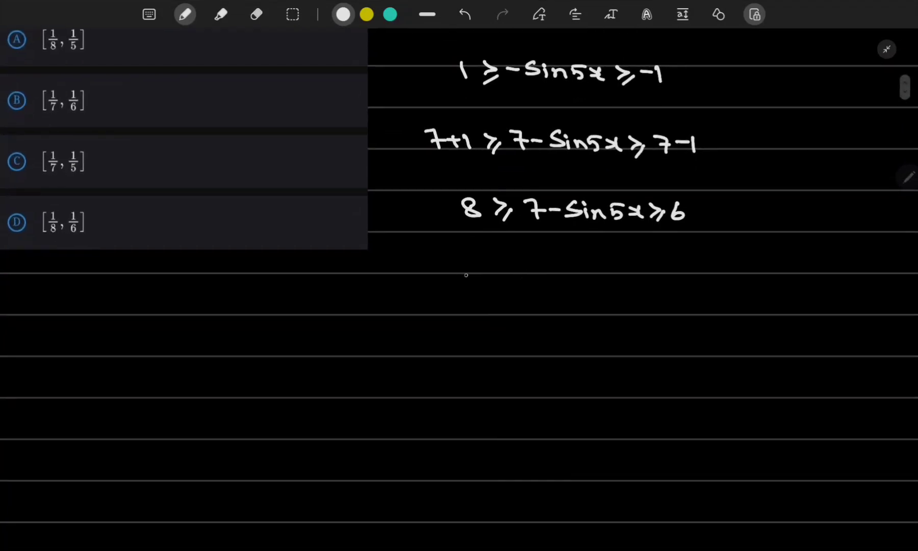
# Handwrite the reciprocal inequality 1/8 ≤ 1/(7−sin5x) ≤ 1/6 below the earlier lines
pyautogui.moveTo(467, 268); pyautogui.dragTo(479, 288)
pyautogui.moveTo(469, 296); pyautogui.dragTo(465, 309)
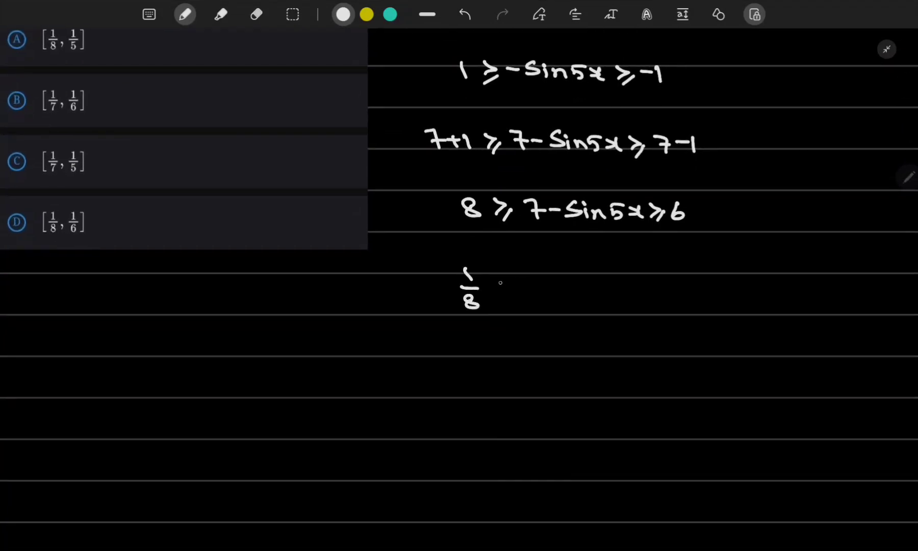
pyautogui.moveTo(509, 277); pyautogui.dragTo(515, 296)
pyautogui.moveTo(568, 266)
pyautogui.mouseDown()
pyautogui.moveTo(571, 278)
pyautogui.moveTo(620, 284)
pyautogui.mouseUp()
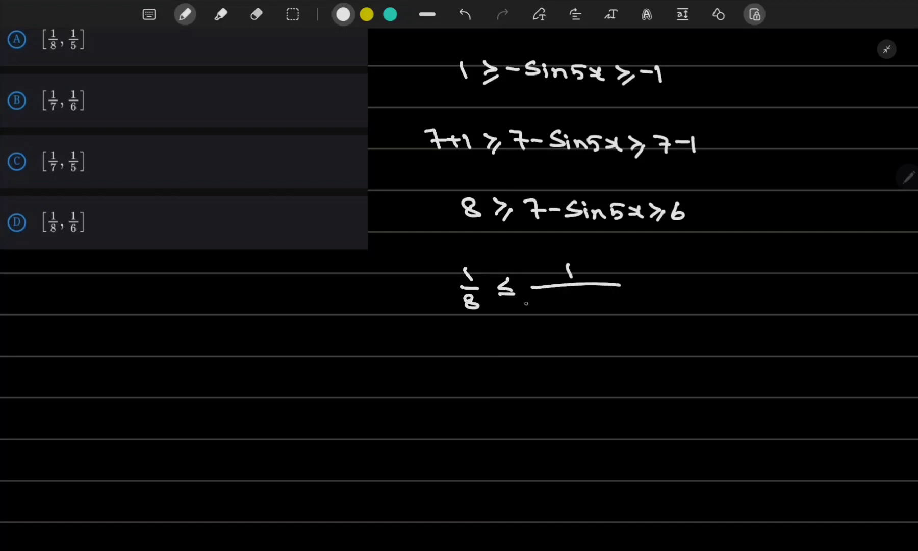
pyautogui.moveTo(529, 301)
pyautogui.mouseDown()
pyautogui.moveTo(539, 315)
pyautogui.moveTo(576, 307)
pyautogui.moveTo(574, 315)
pyautogui.mouseUp()
pyautogui.moveTo(597, 308)
pyautogui.mouseDown()
pyautogui.moveTo(598, 316)
pyautogui.moveTo(621, 317)
pyautogui.moveTo(630, 300)
pyautogui.mouseUp()
pyautogui.moveTo(630, 306); pyautogui.dragTo(647, 315)
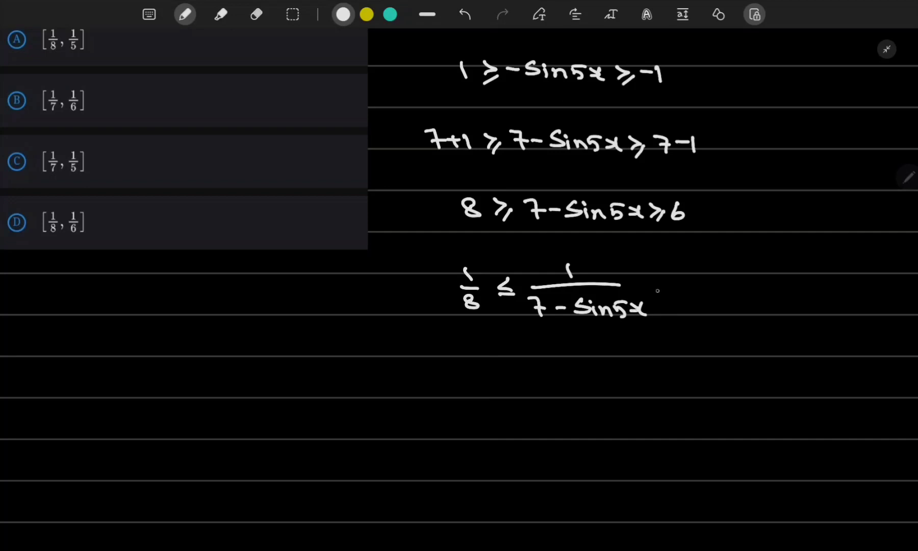
pyautogui.moveTo(667, 280); pyautogui.dragTo(670, 297)
pyautogui.moveTo(695, 274); pyautogui.dragTo(697, 291)
pyautogui.moveTo(690, 295)
pyautogui.mouseDown()
pyautogui.moveTo(709, 295)
pyautogui.moveTo(696, 310)
pyautogui.mouseUp()
# Write the conclusion '∴ f(x) ∈ [1/8, 1/6]' to finish the solution
pyautogui.click(424, 394)
pyautogui.click(425, 385)
pyautogui.click(436, 393)
pyautogui.moveTo(472, 375)
pyautogui.mouseDown()
pyautogui.moveTo(468, 405)
pyautogui.moveTo(479, 391)
pyautogui.moveTo(488, 403)
pyautogui.moveTo(540, 402)
pyautogui.mouseUp()
pyautogui.moveTo(527, 393); pyautogui.dragTo(562, 408)
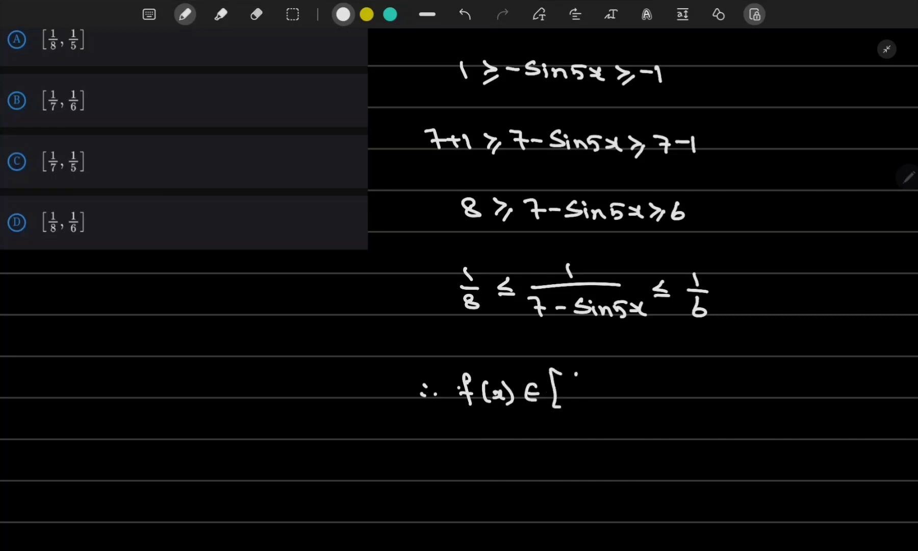
pyautogui.moveTo(576, 374); pyautogui.dragTo(578, 387)
pyautogui.moveTo(572, 392); pyautogui.dragTo(595, 400)
pyautogui.moveTo(620, 370)
pyautogui.mouseDown()
pyautogui.moveTo(633, 391)
pyautogui.moveTo(621, 408)
pyautogui.moveTo(645, 417)
pyautogui.moveTo(626, 417)
pyautogui.mouseUp()
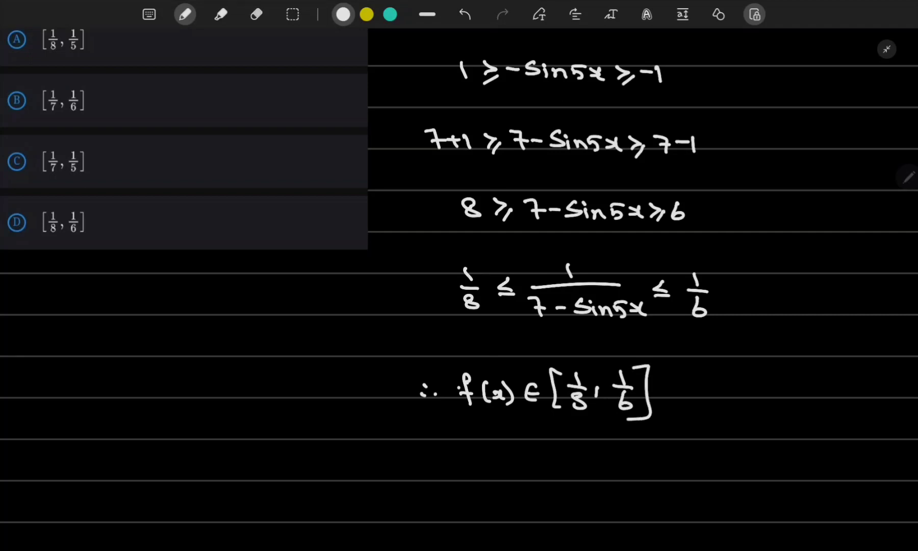
pyautogui.scroll(5, 459, 287)
pyautogui.scroll(1, 459, 287)
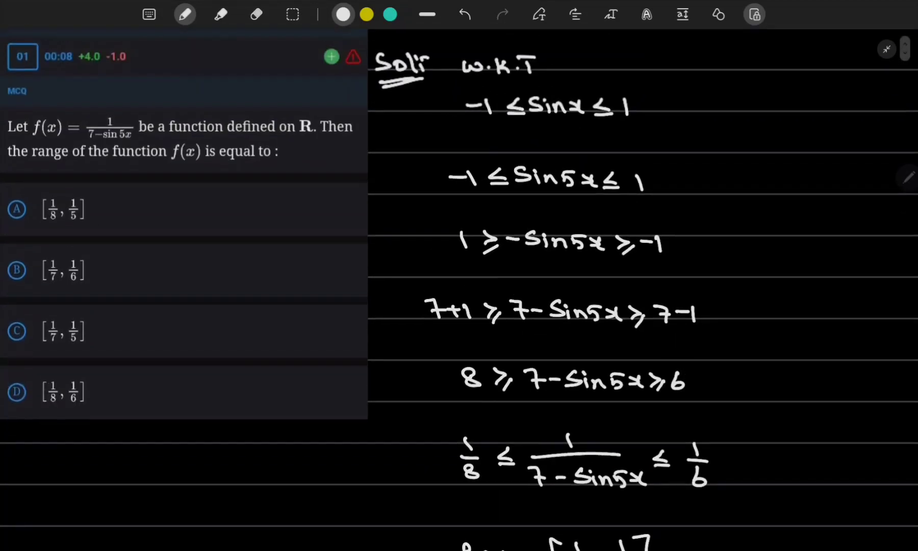